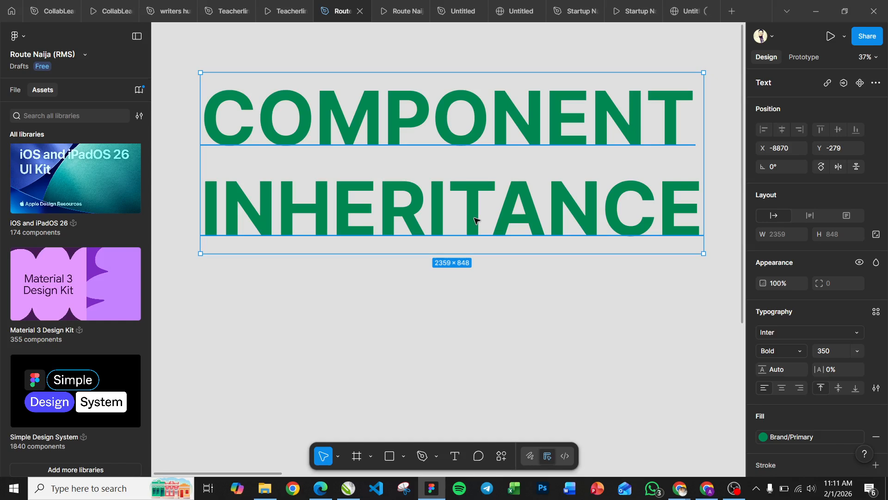
# Step: Add a text layer reading "Login" on the empty canvas below the COMPONENT INHERITANCE heading
pyautogui.scroll(-3, 475, 218)
pyautogui.scroll(2, 474, 217)
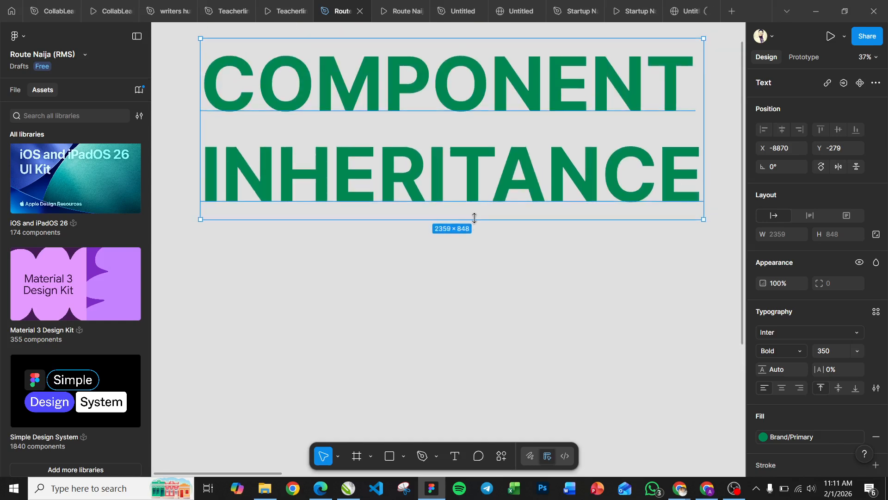
pyautogui.scroll(-5, 406, 324)
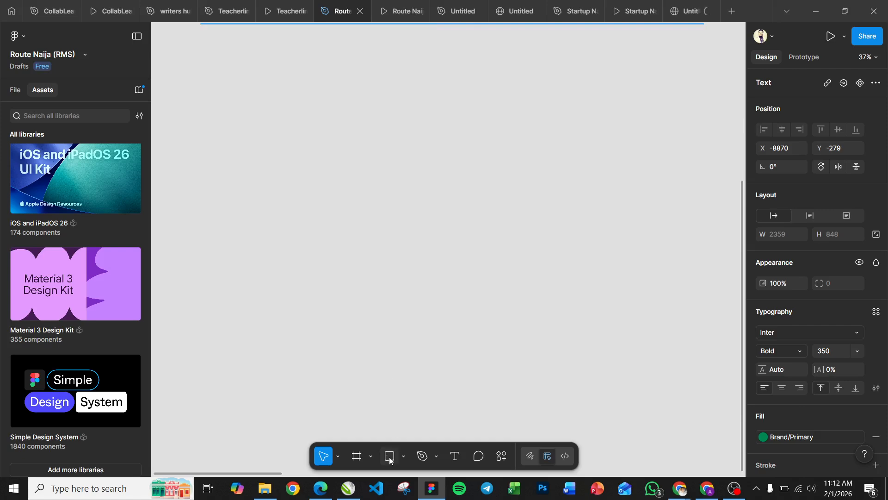
pyautogui.press('t')
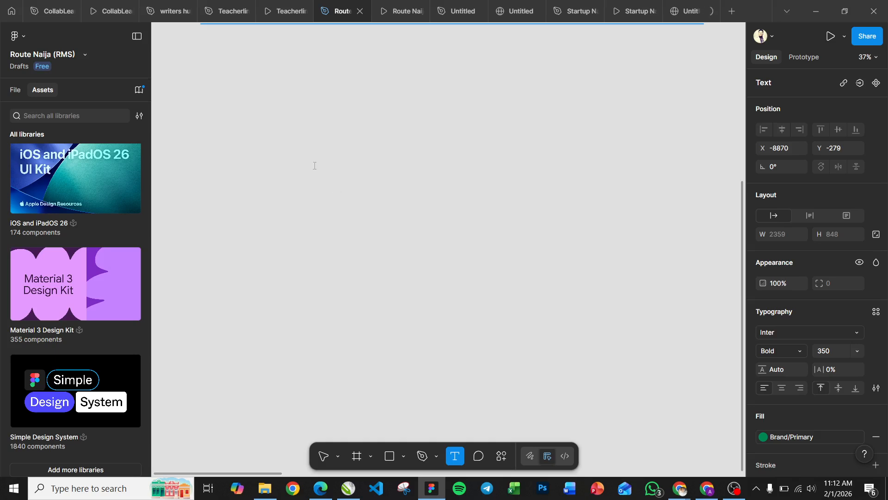
pyautogui.click(314, 165)
pyautogui.write('L')
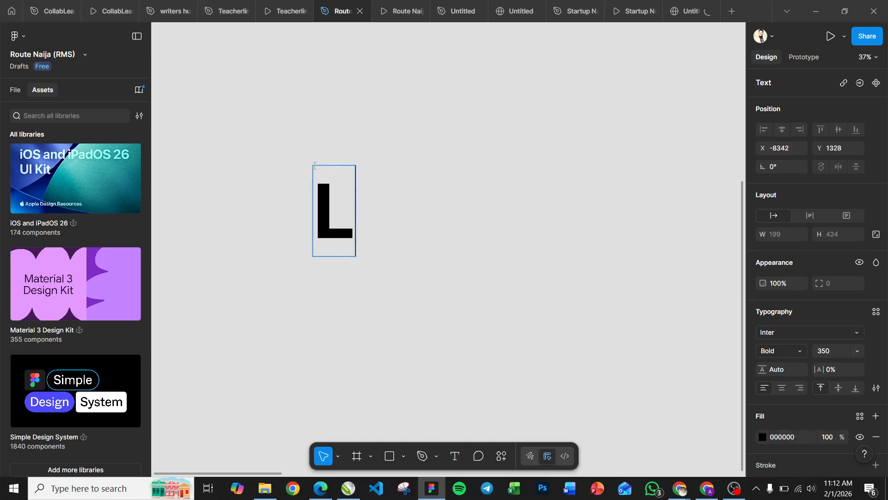
pyautogui.write('ogin')
# Step: Set the whole Login text to the Medium font weight
pyautogui.hotkey('ctrl', 'a')
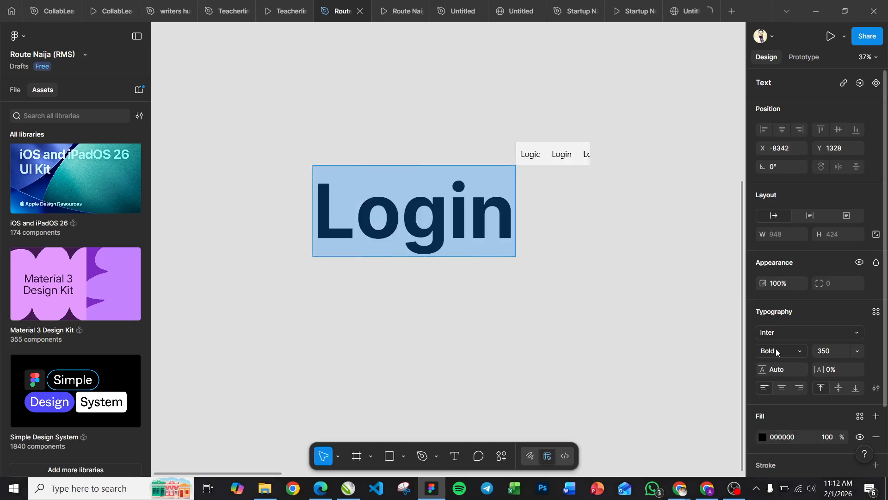
pyautogui.click(799, 351)
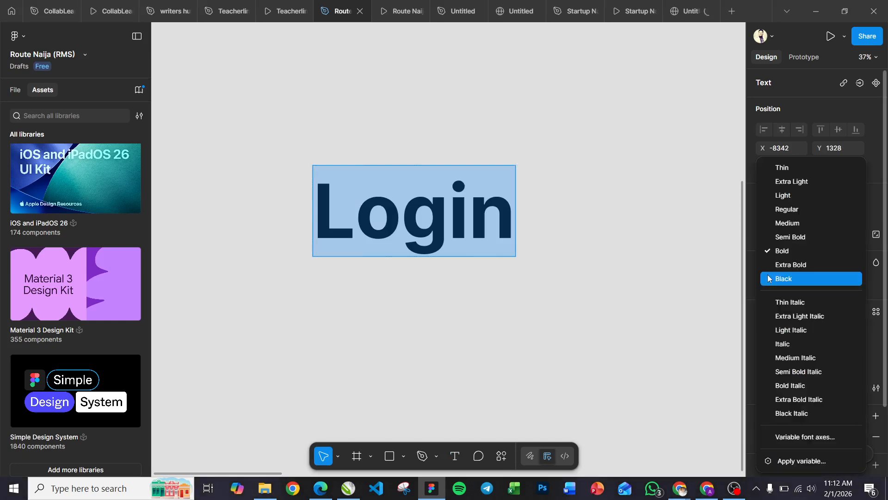
pyautogui.click(782, 223)
# Step: Set the Login text's font size to 56, trying 12, 24 and 32 first
pyautogui.click(836, 350)
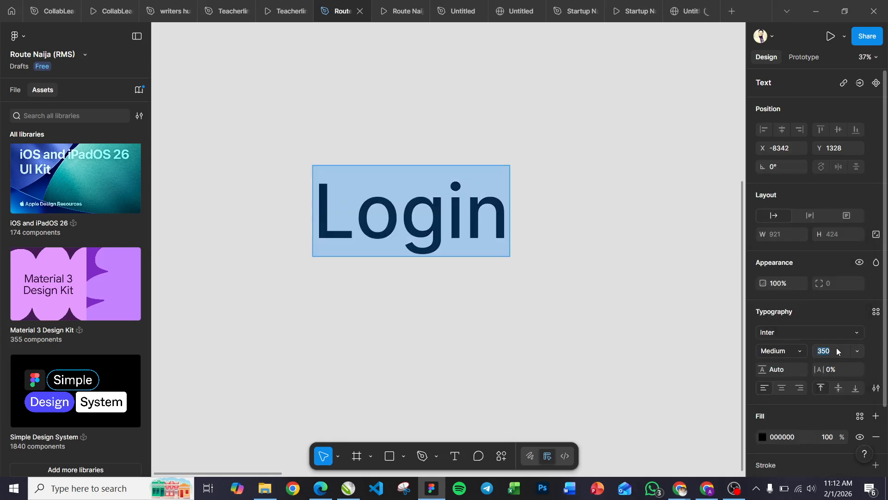
pyautogui.write('12')
pyautogui.press('Return')
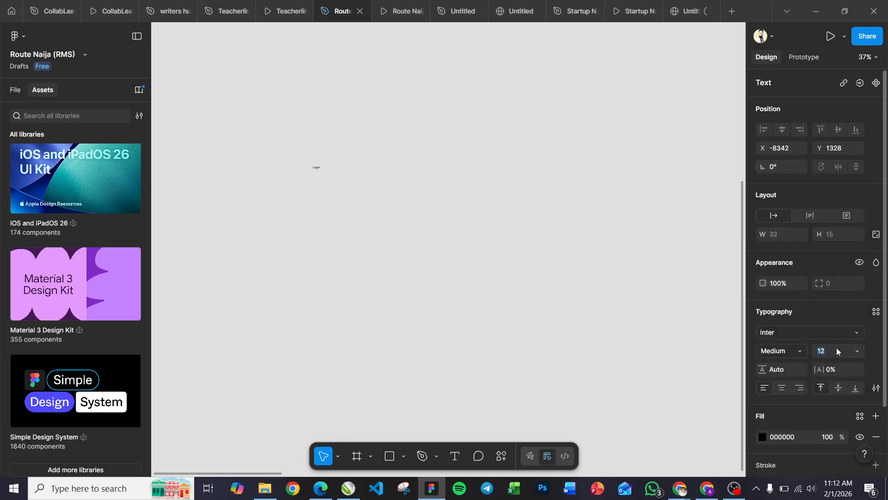
pyautogui.write('24')
pyautogui.press('Return')
pyautogui.write('32')
pyautogui.press('Return')
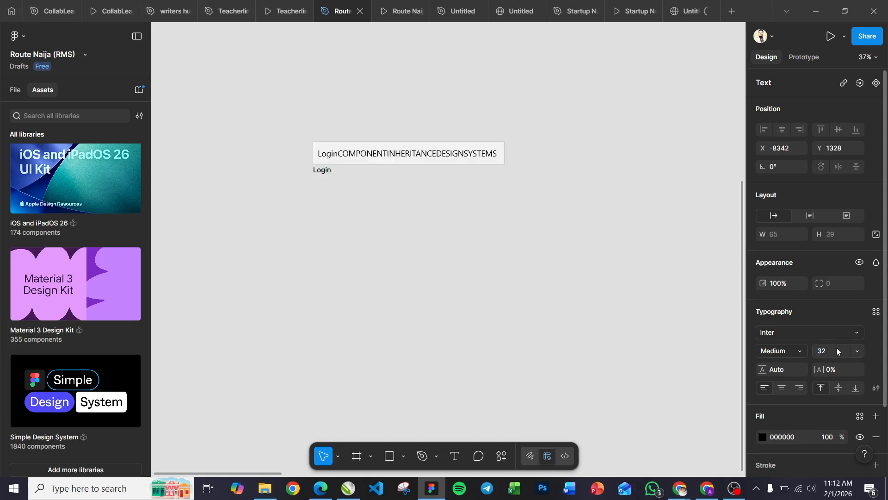
pyautogui.write('56')
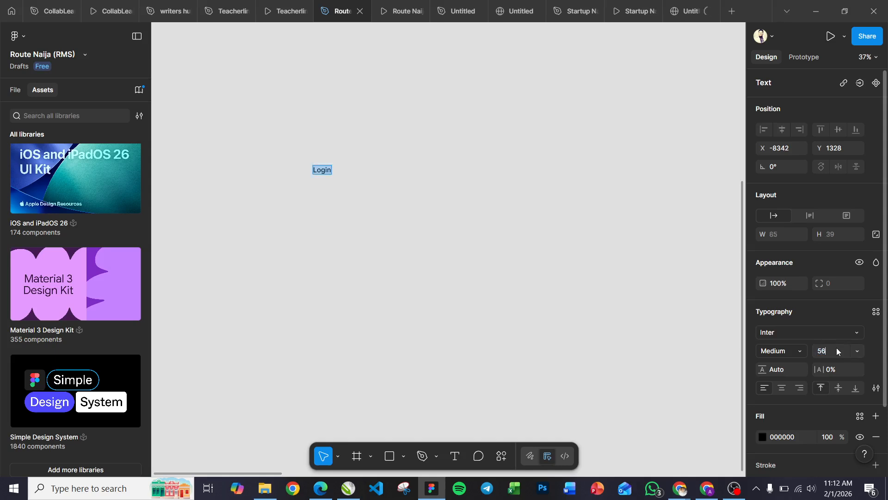
pyautogui.press('Return')
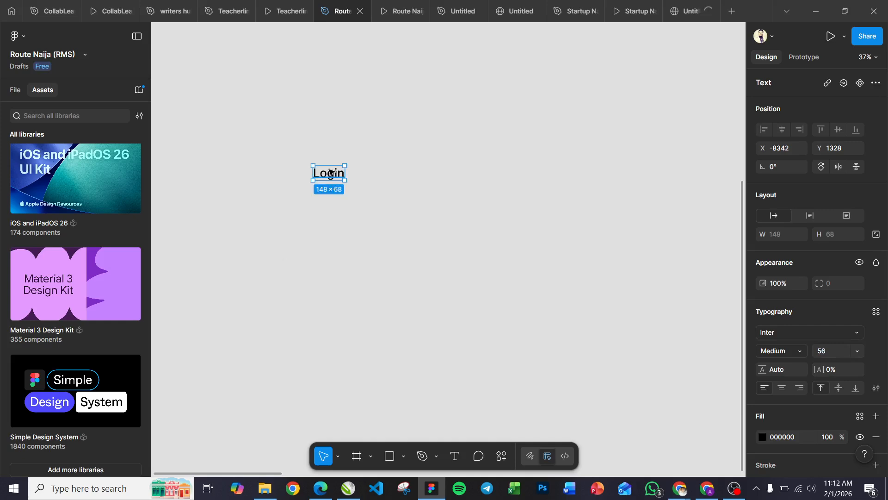
# Step: Move the Login text further right and wrap it in an auto layout frame with 120 horizontal padding
pyautogui.moveTo(330, 173); pyautogui.dragTo(417, 166)
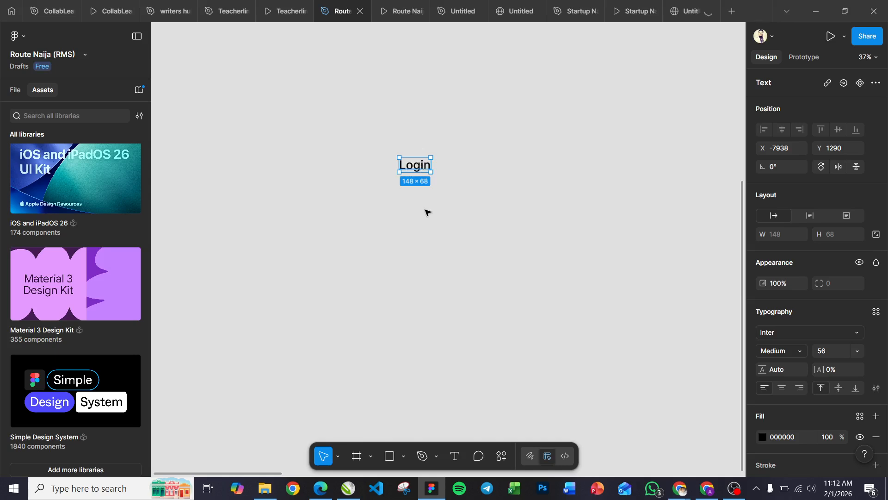
pyautogui.hotkey('shift', 'a')
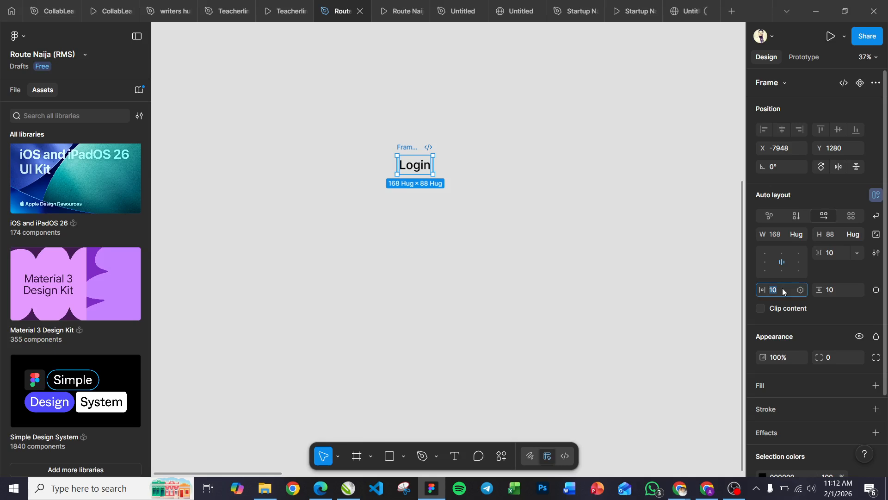
pyautogui.write('40')
pyautogui.press('Return')
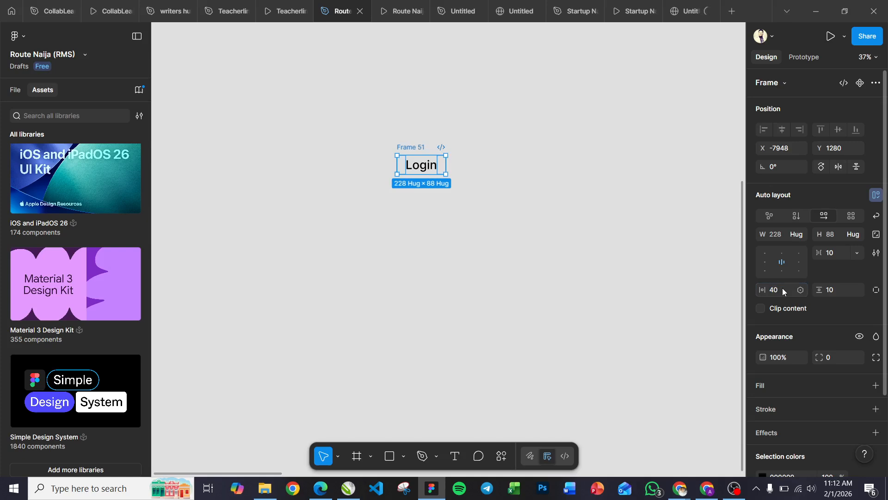
pyautogui.click(783, 290)
pyautogui.write('120')
pyautogui.press('Return')
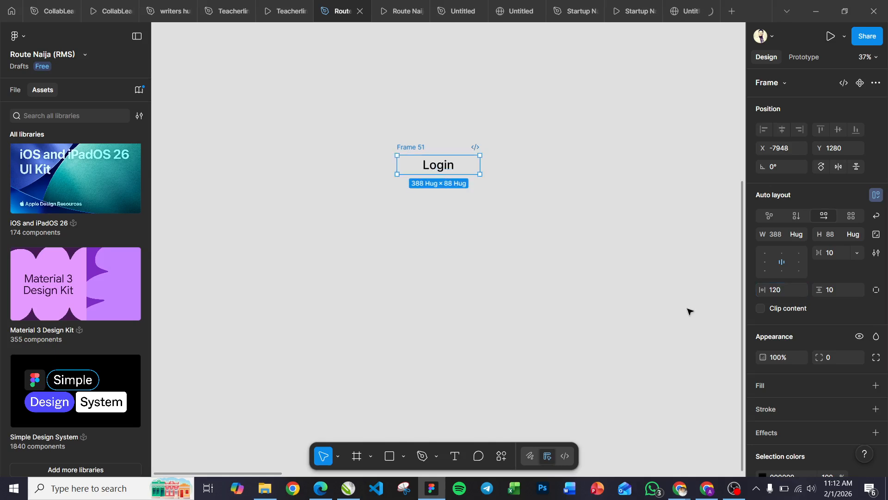
# Step: Set the Login frame's vertical padding to 32 and horizontal padding to 200, and move the frame slightly down
pyautogui.click(839, 289)
pyautogui.write('32')
pyautogui.press('Return')
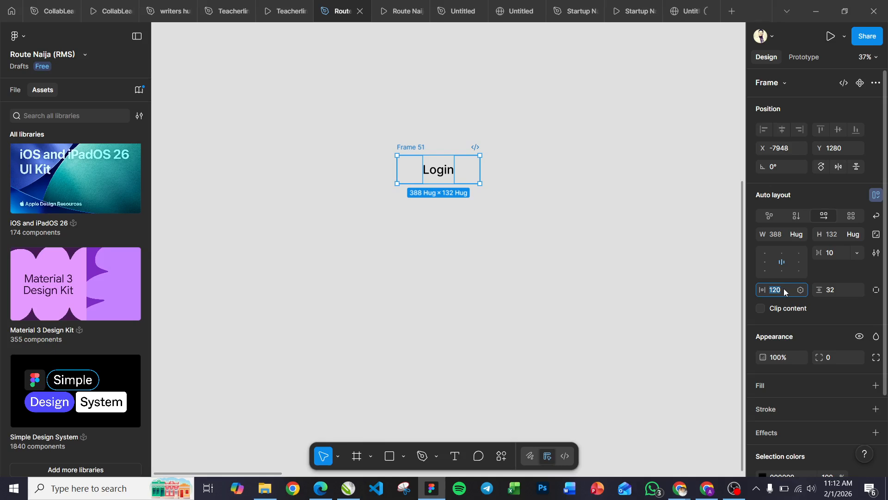
pyautogui.write('200')
pyautogui.press('Return')
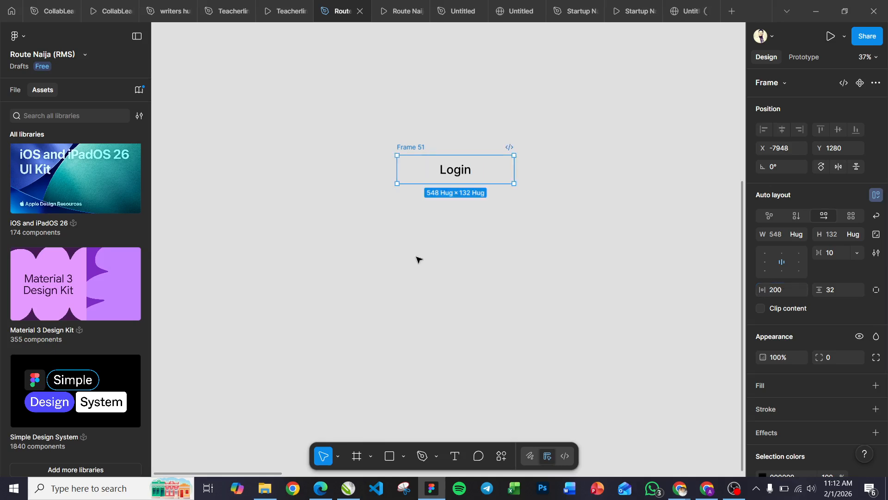
pyautogui.moveTo(410, 146); pyautogui.dragTo(417, 190)
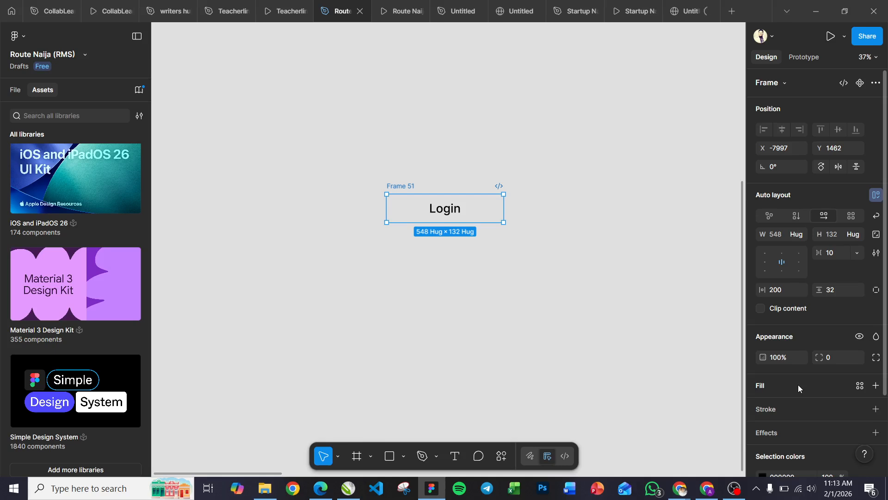
# Step: Fill the Login frame with the green Primary library color and recolor its text with the B&W/White style
pyautogui.scroll(-2, 797, 384)
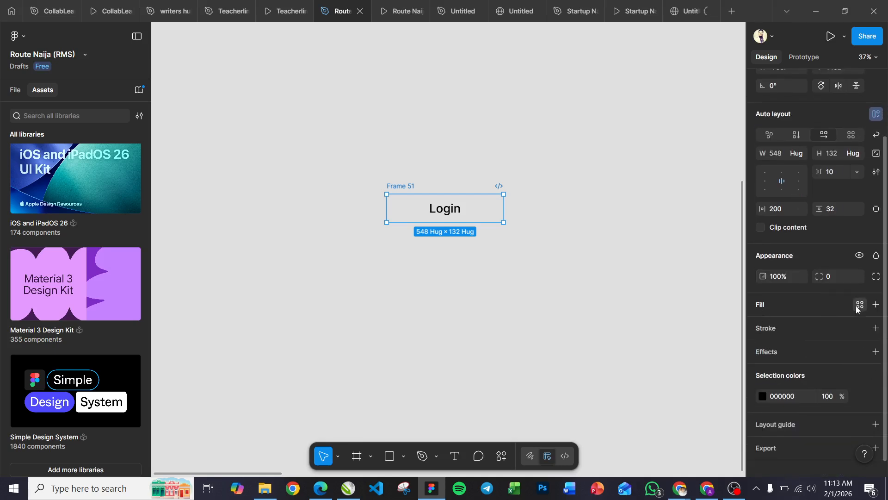
pyautogui.click(859, 305)
pyautogui.click(625, 311)
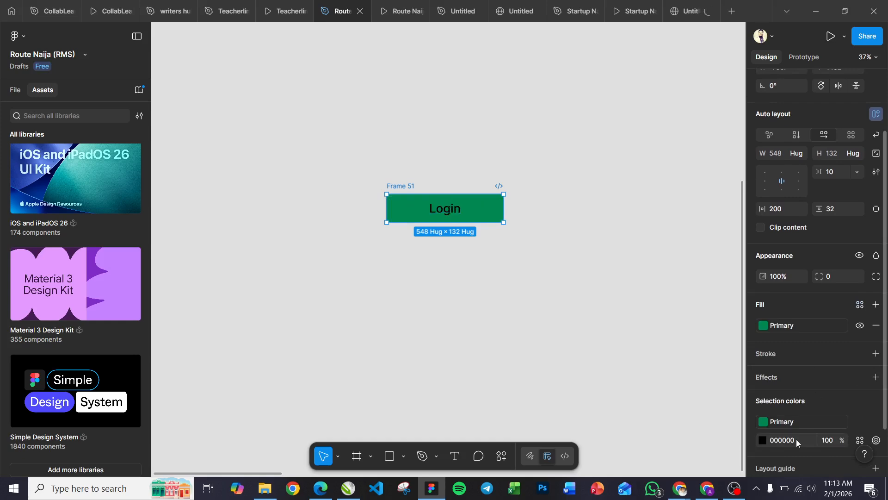
pyautogui.click(859, 440)
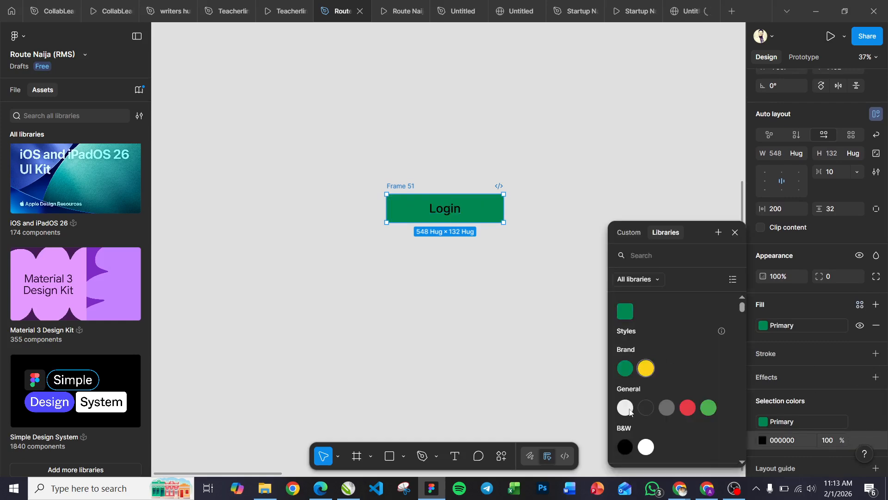
pyautogui.click(646, 447)
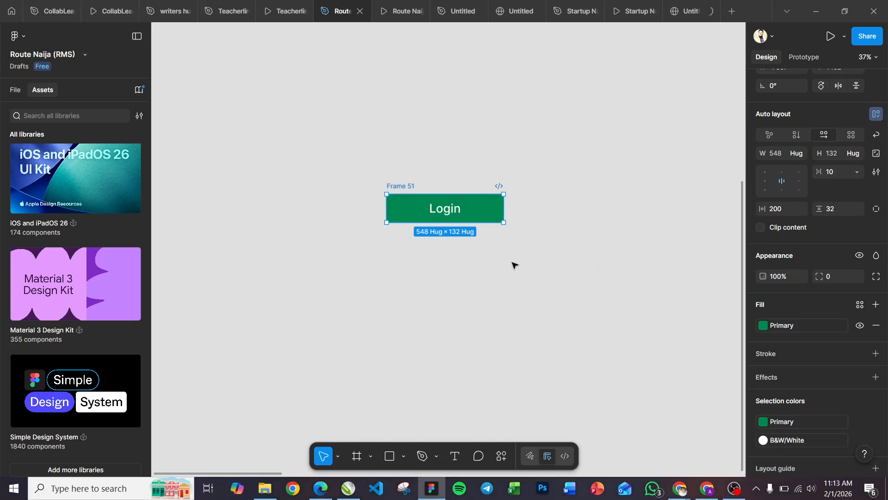
# Step: Set the Login frame's corner radius to 8
pyautogui.click(835, 276)
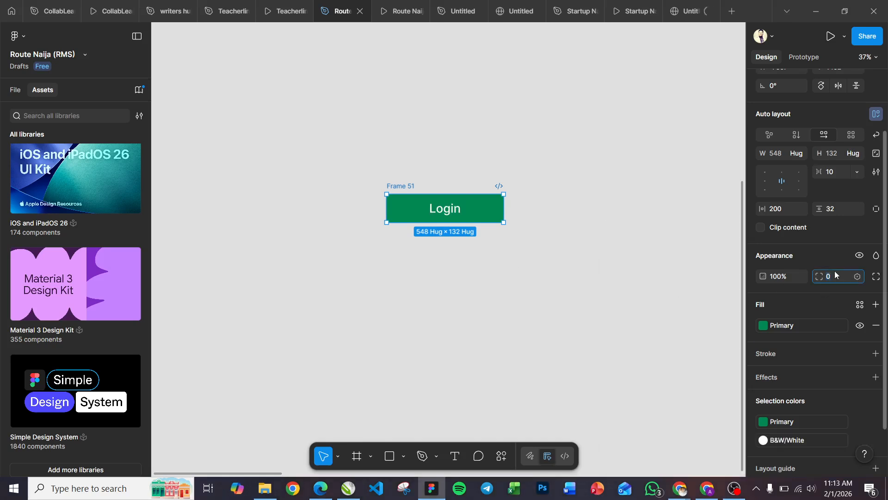
pyautogui.write('8')
pyautogui.press('Return')
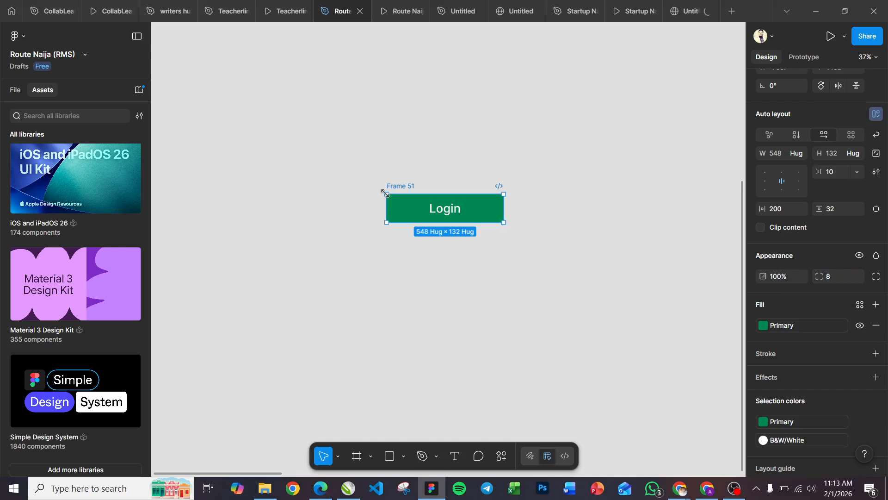
# Step: Move the Login frame up and to the left and rename it "Button - Primary"
pyautogui.moveTo(406, 188); pyautogui.dragTo(382, 137)
pyautogui.doubleClick(381, 135)
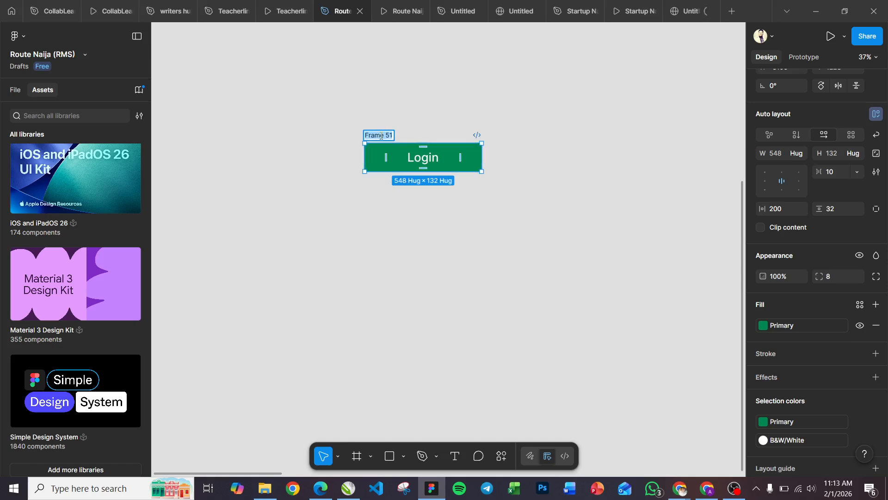
pyautogui.write('Button - Primary')
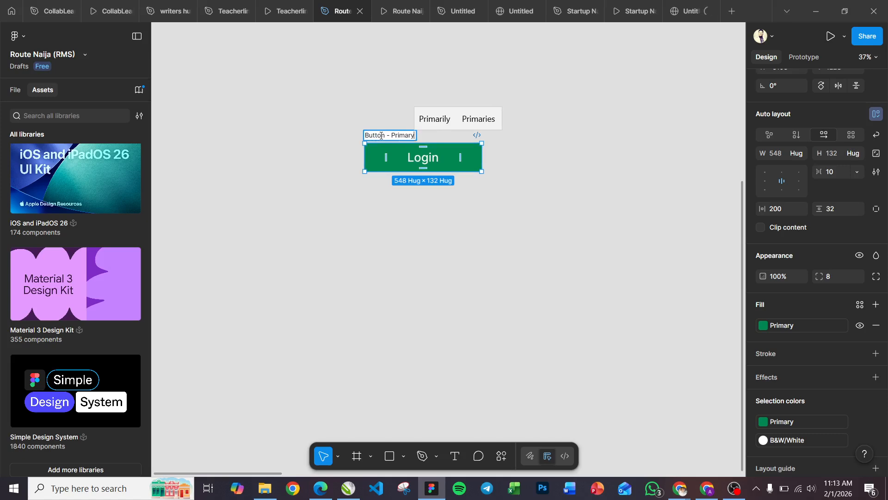
pyautogui.press('Return')
pyautogui.click(333, 194)
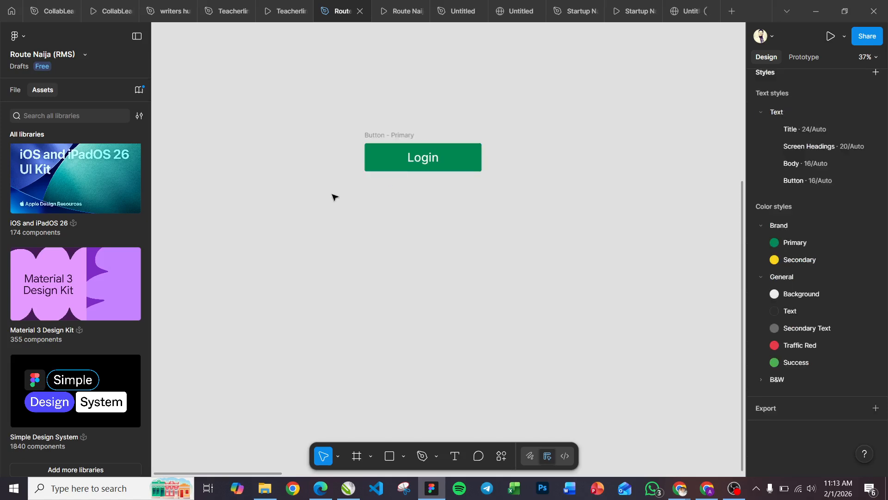
pyautogui.click(403, 136)
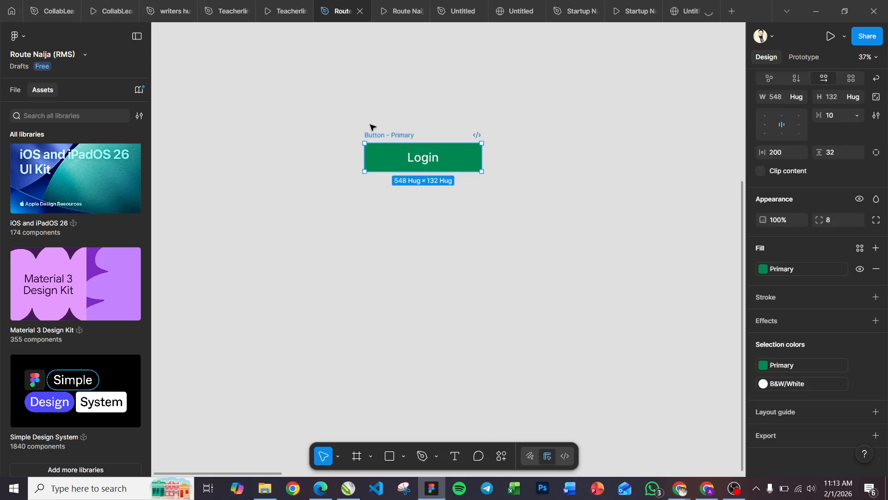
pyautogui.click(354, 118)
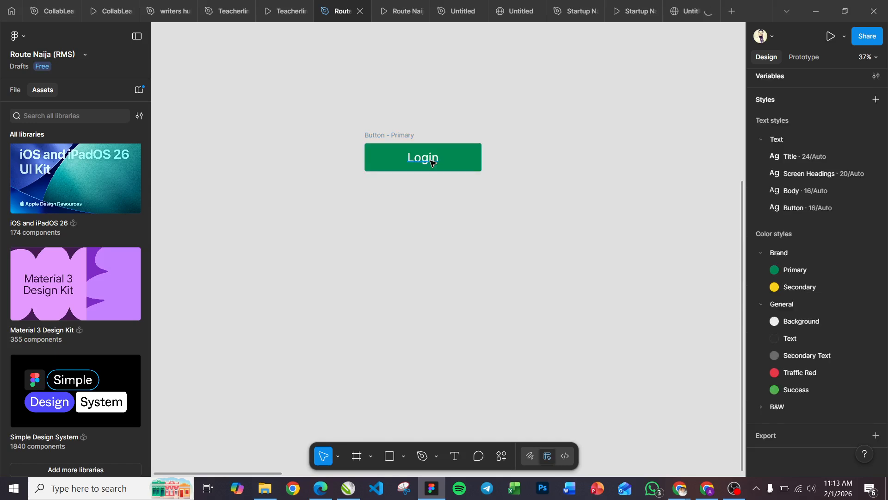
pyautogui.click(430, 158)
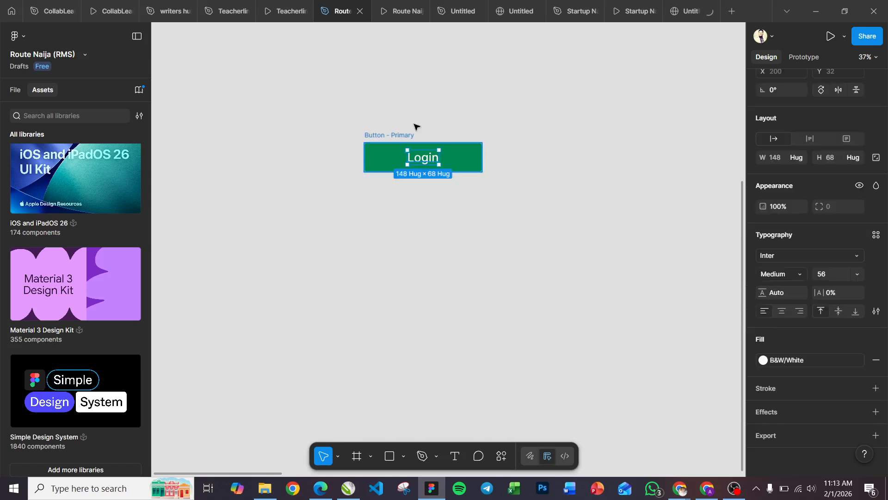
# Step: Turn the Button - Primary frame into a component
pyautogui.click(395, 135)
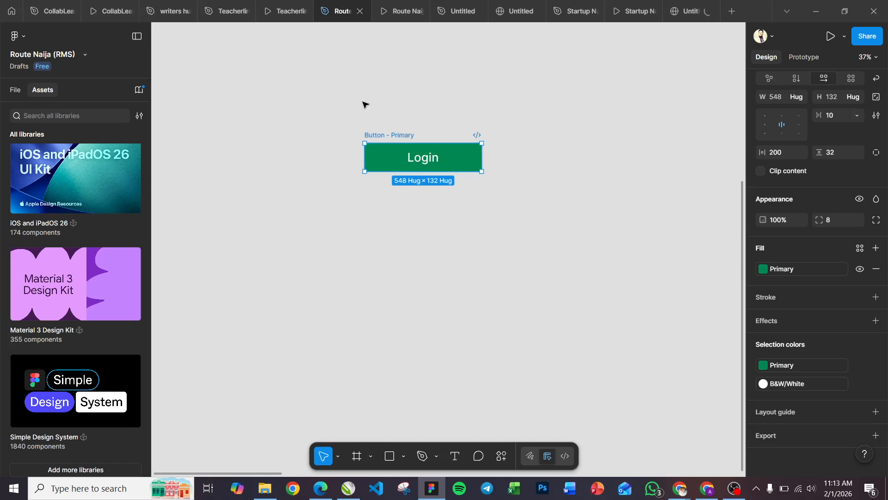
pyautogui.rightClick(397, 137)
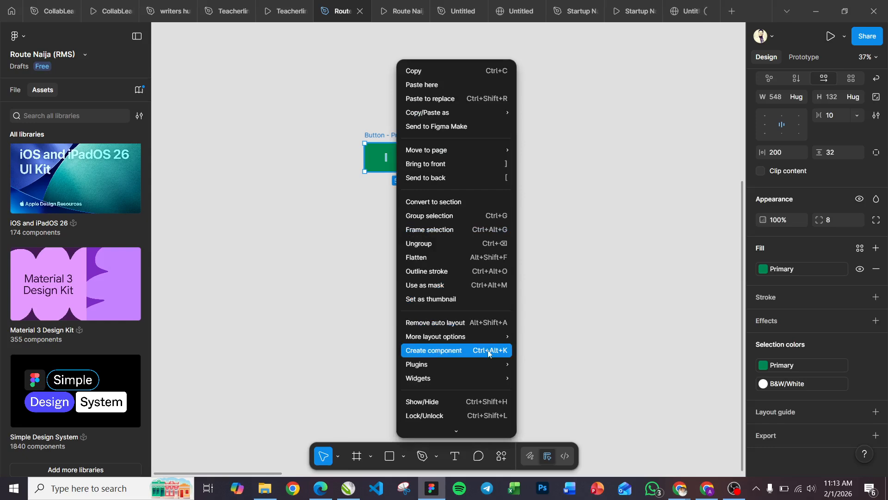
pyautogui.click(378, 138)
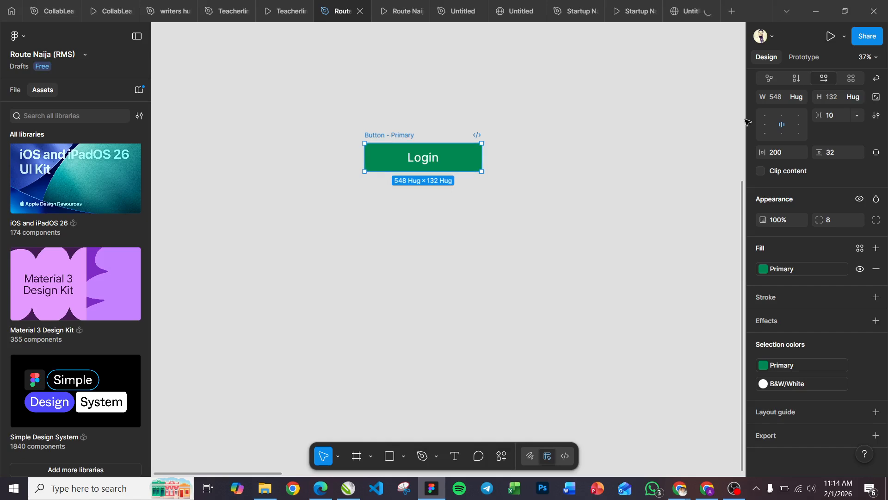
pyautogui.scroll(3, 844, 102)
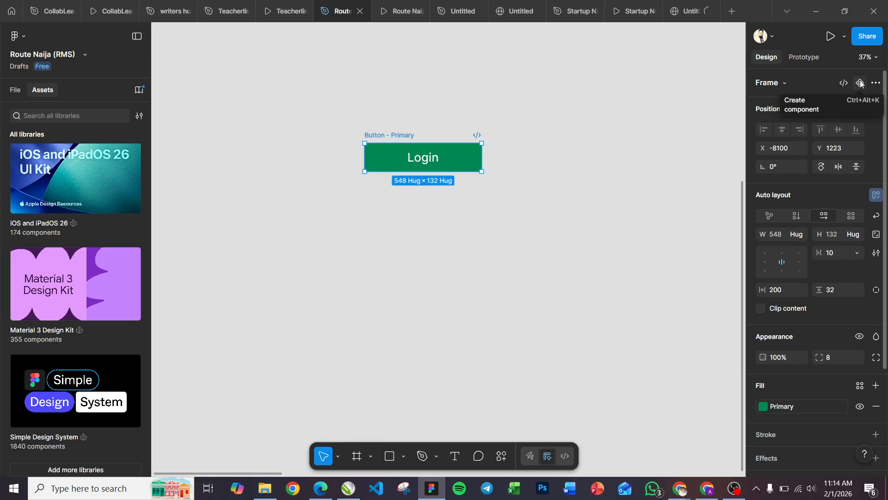
pyautogui.click(859, 85)
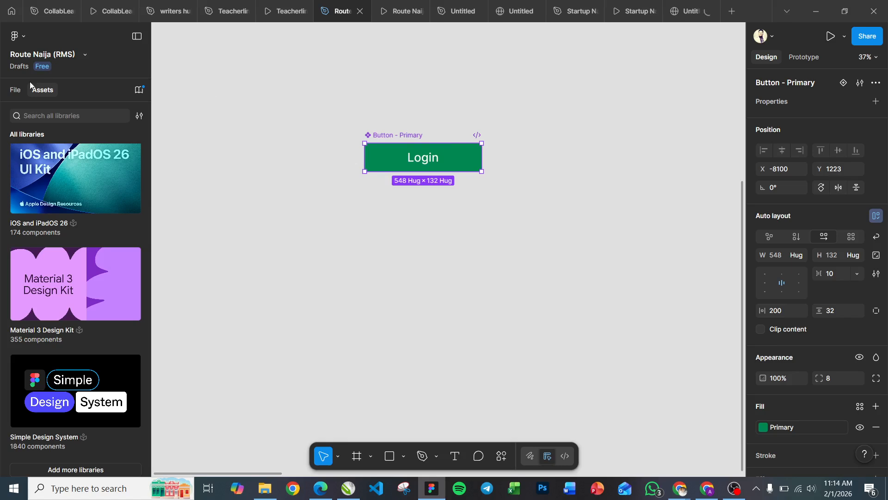
# Step: Show the components of the Design System page from the library created in this file
pyautogui.scroll(3, 27, 198)
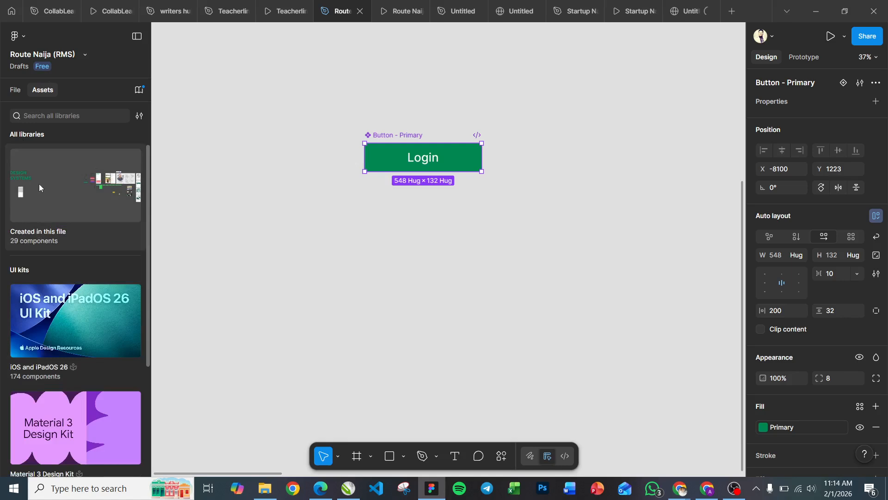
pyautogui.click(35, 230)
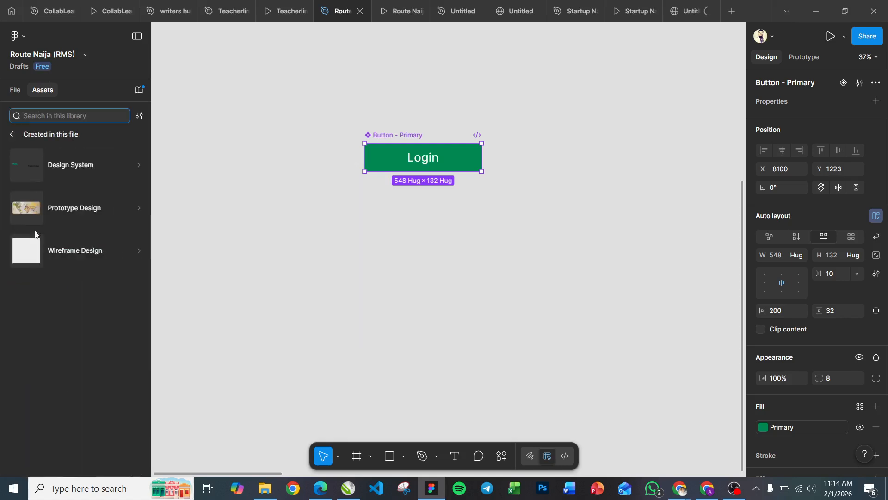
pyautogui.click(64, 165)
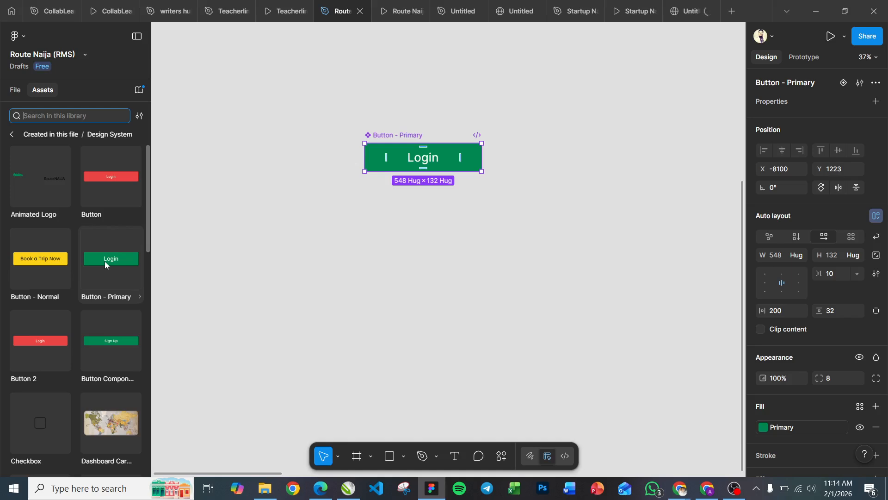
# Step: Look through the Design System components and compare the Button - Primary asset with the main component on the canvas
pyautogui.scroll(-8, 104, 261)
pyautogui.scroll(8, 104, 261)
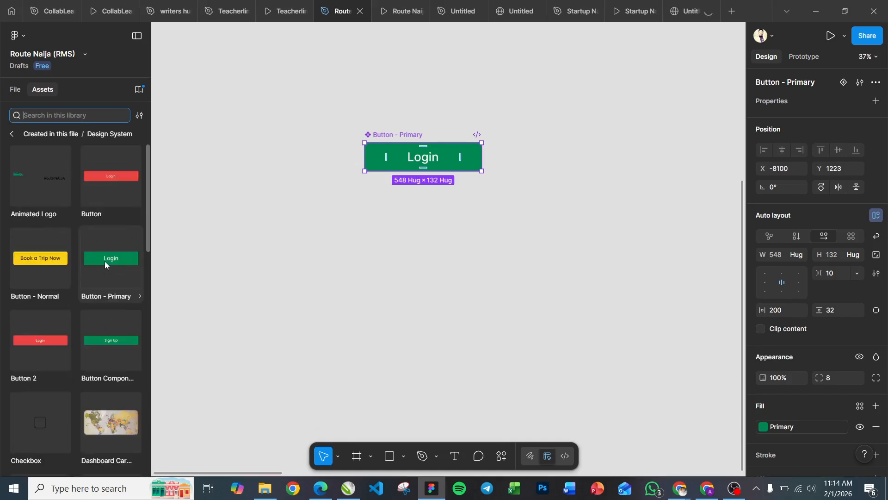
pyautogui.scroll(-10, 105, 261)
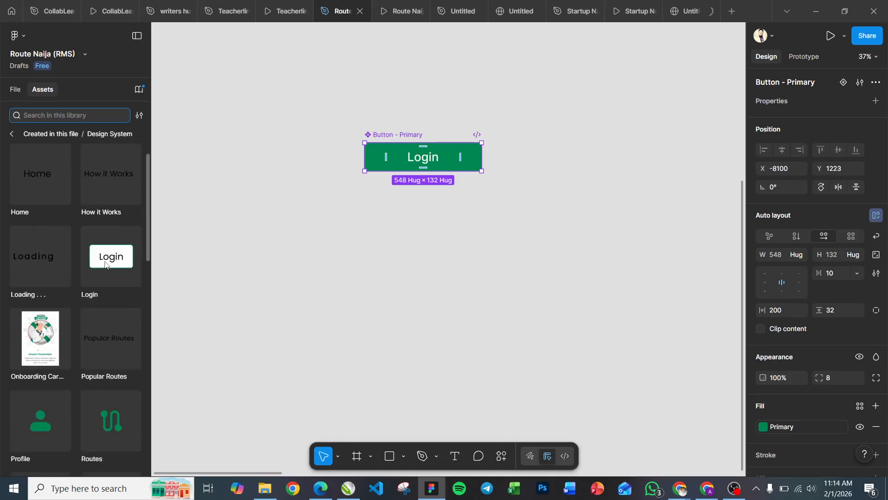
pyautogui.scroll(-4, 104, 264)
pyautogui.scroll(14, 105, 265)
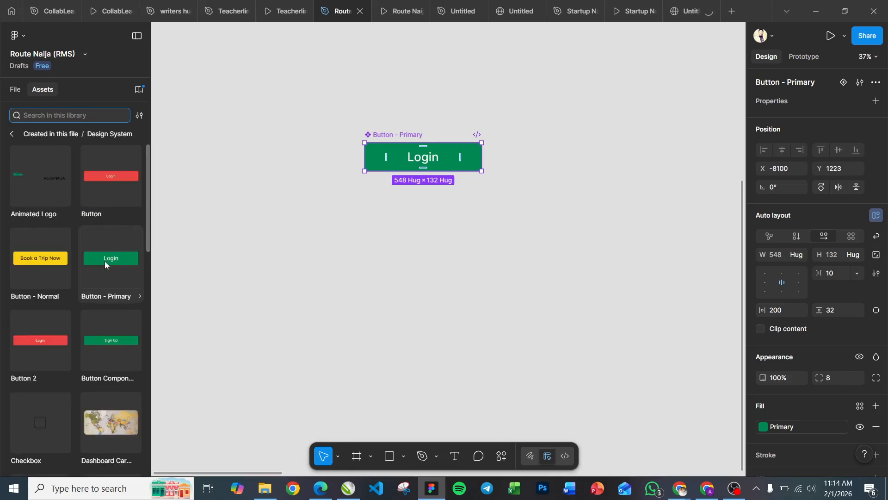
pyautogui.scroll(-12, 105, 262)
pyautogui.scroll(8, 105, 260)
pyautogui.scroll(3, 406, 145)
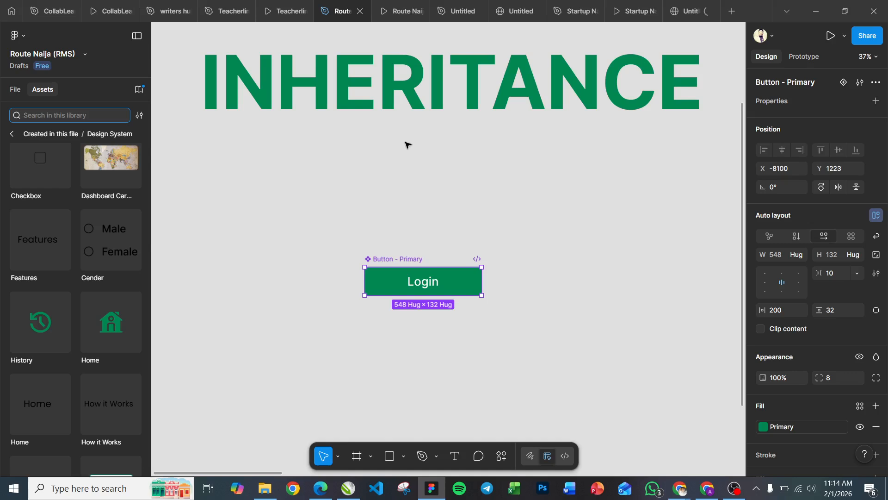
pyautogui.scroll(-3, 406, 145)
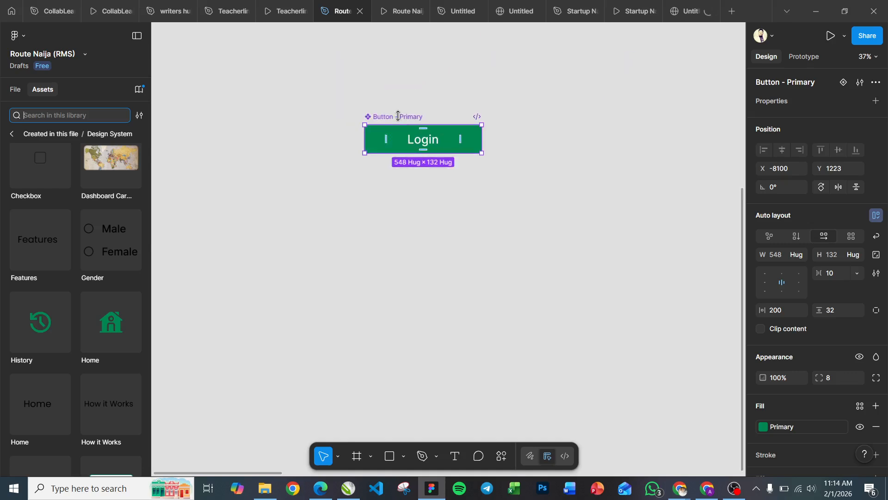
pyautogui.click(590, 109)
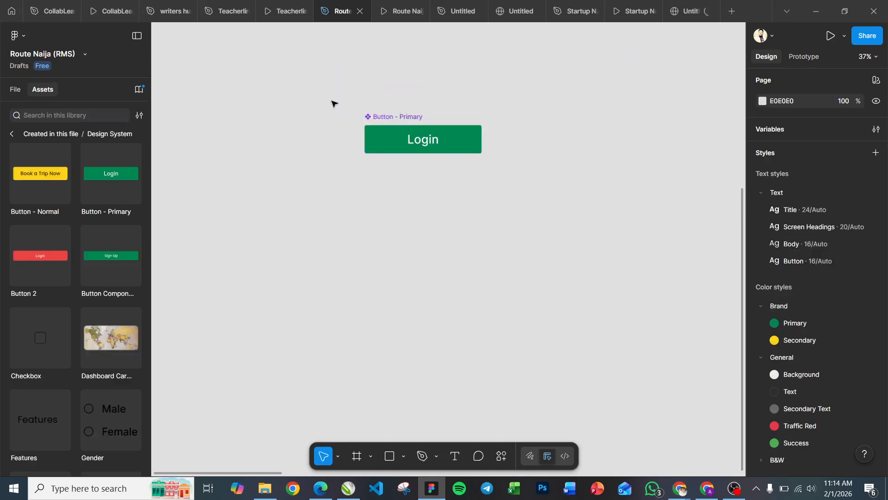
pyautogui.click(384, 116)
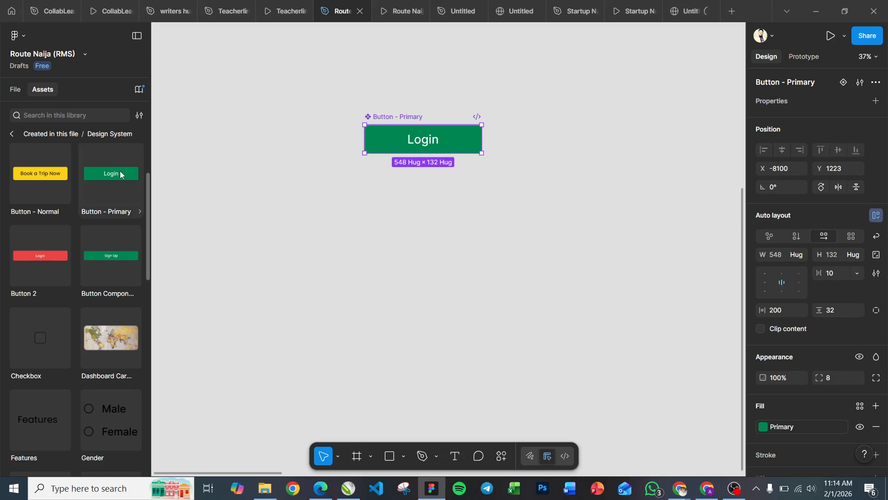
pyautogui.scroll(2, 121, 171)
pyautogui.scroll(-1, 118, 172)
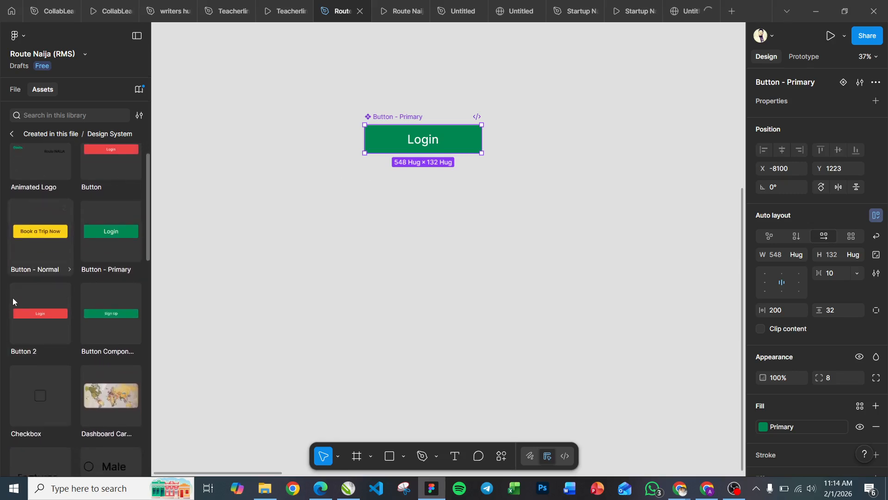
# Step: Place an instance of the Button - Primary asset on the canvas directly below the main component
pyautogui.click(106, 224)
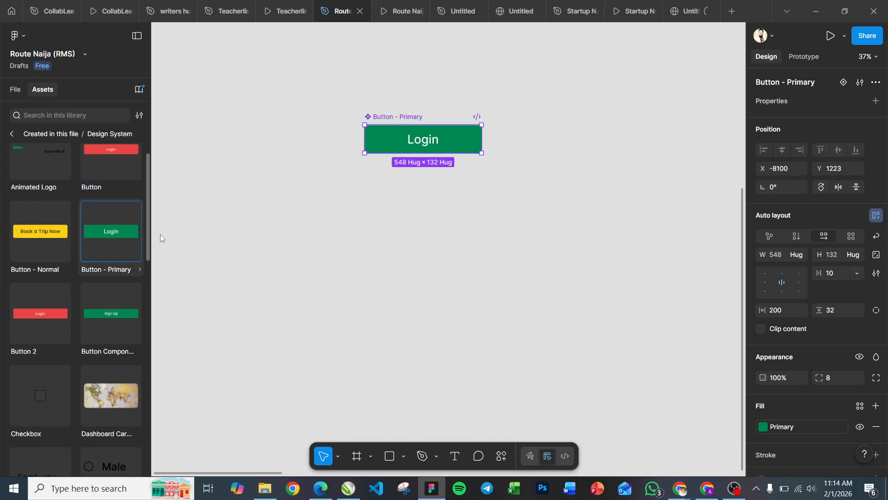
pyautogui.moveTo(160, 234); pyautogui.dragTo(411, 191)
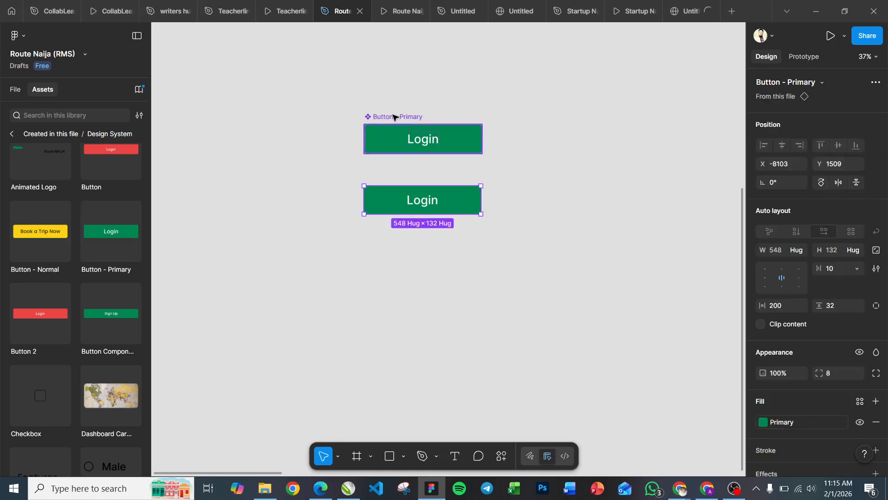
pyautogui.click(405, 190)
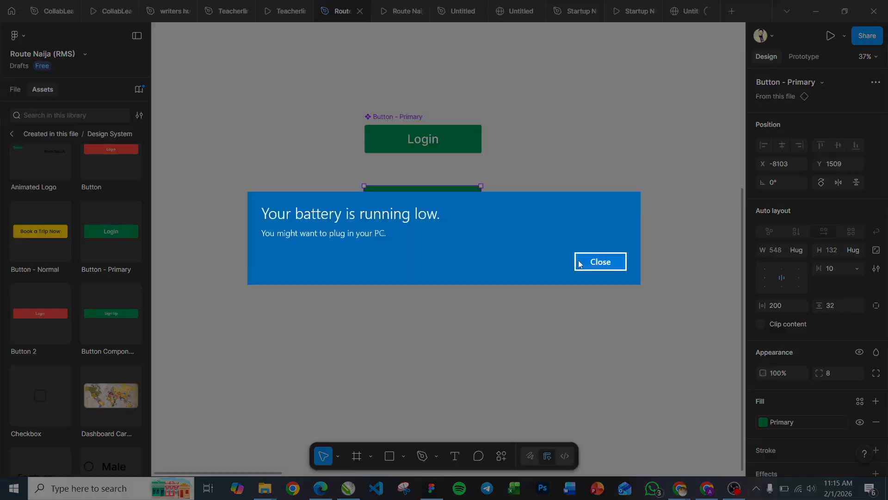
pyautogui.click(581, 263)
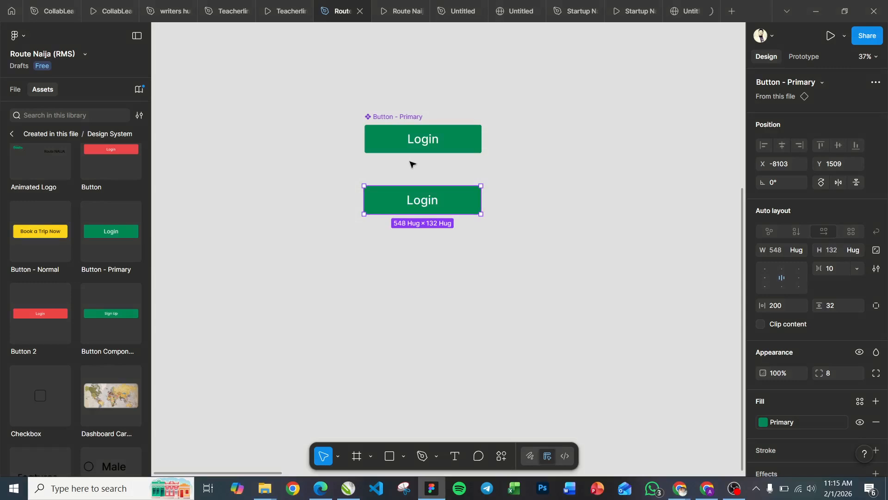
# Step: Place a second Button - Primary instance beneath the first instance
pyautogui.moveTo(111, 232); pyautogui.dragTo(343, 249)
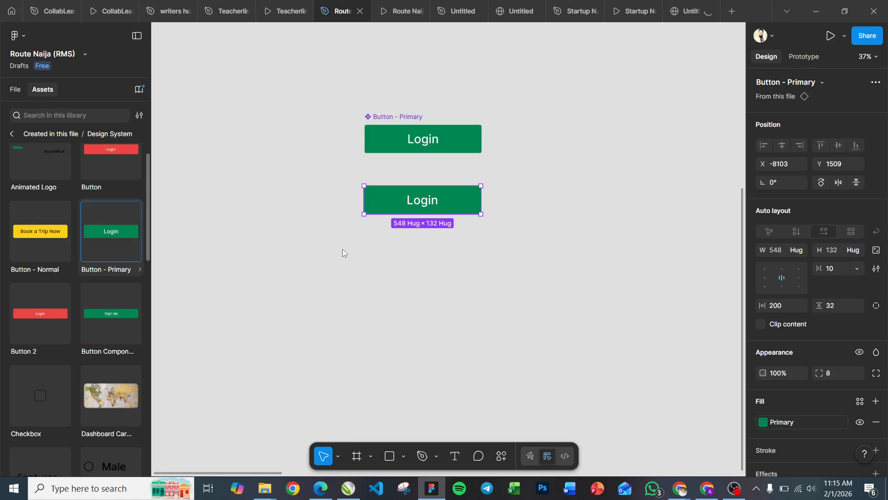
pyautogui.scroll(5, 342, 249)
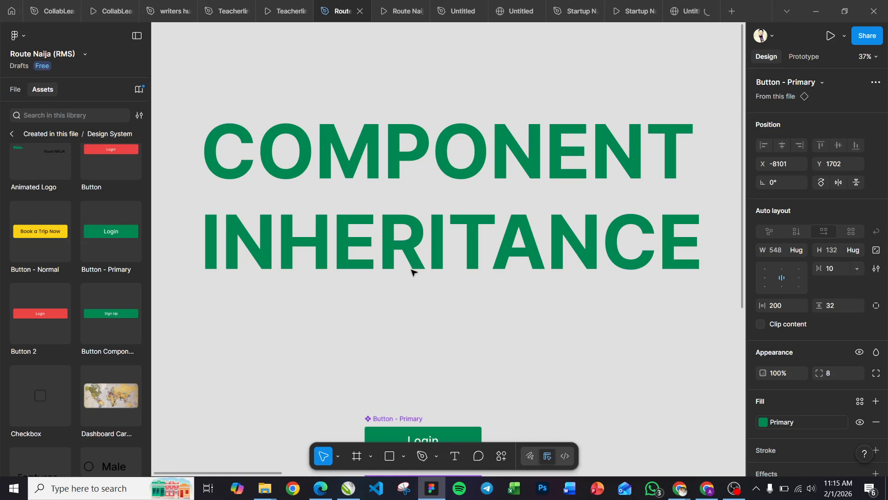
pyautogui.scroll(-4, 411, 271)
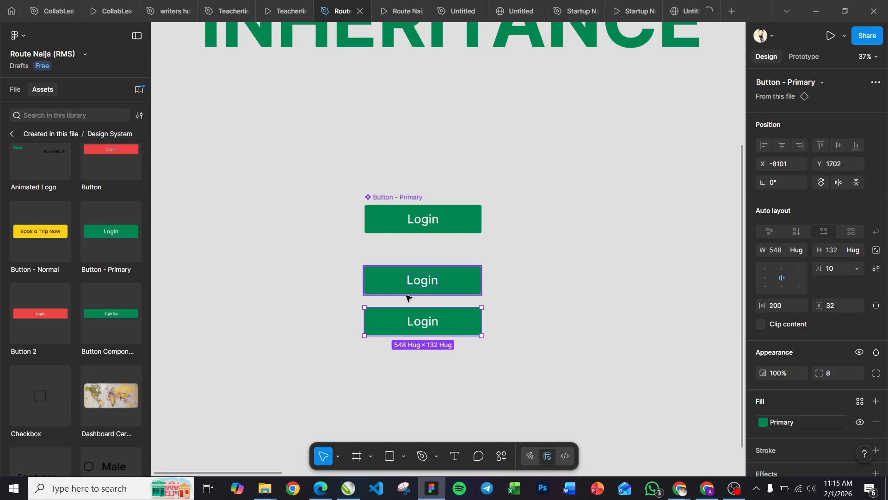
# Step: Try the Brand/Secondary fill on the main Button - Primary component and undo the color change
pyautogui.click(426, 224)
pyautogui.scroll(-3, 858, 282)
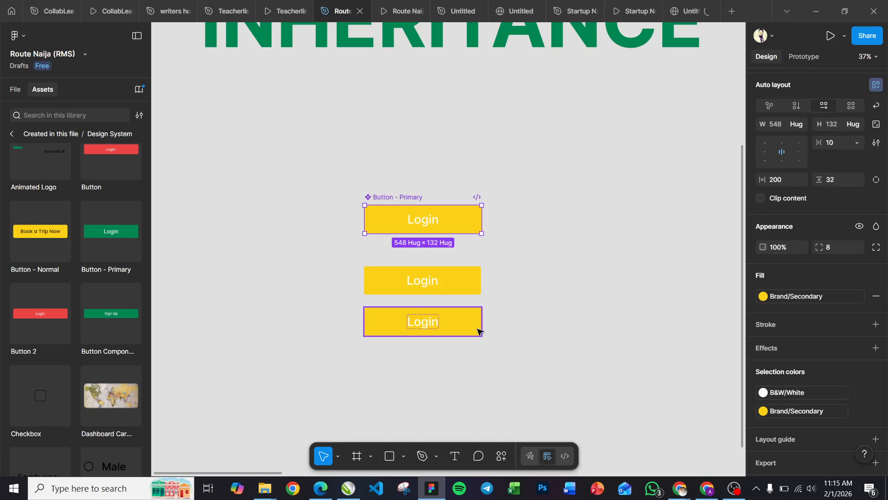
pyautogui.hotkey('ctrl', 'z')
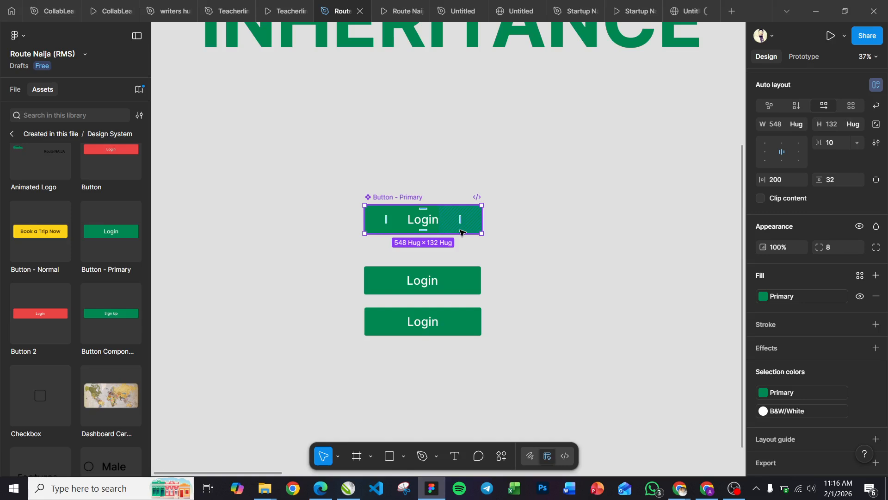
# Step: Move both Login instances to the left of the main component, keeping them stacked, and clear the selection
pyautogui.moveTo(425, 323); pyautogui.dragTo(276, 262)
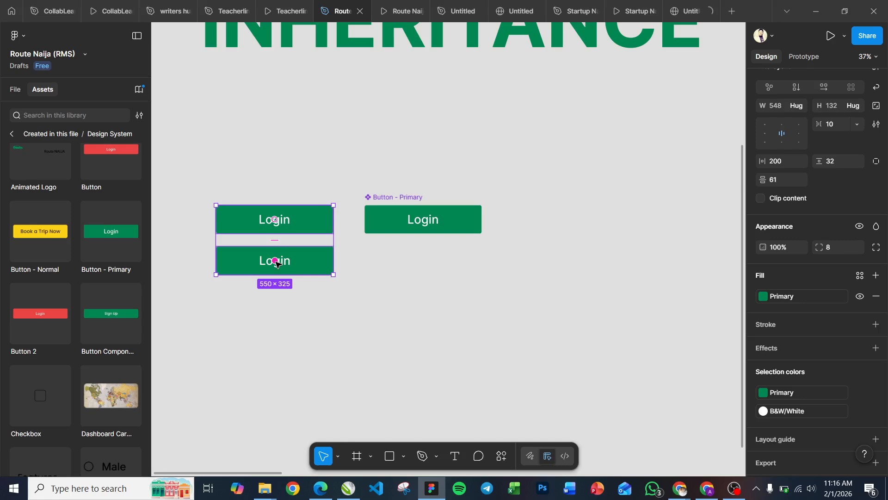
pyautogui.keyDown('shift'); pyautogui.click(275, 261); pyautogui.keyUp('shift')
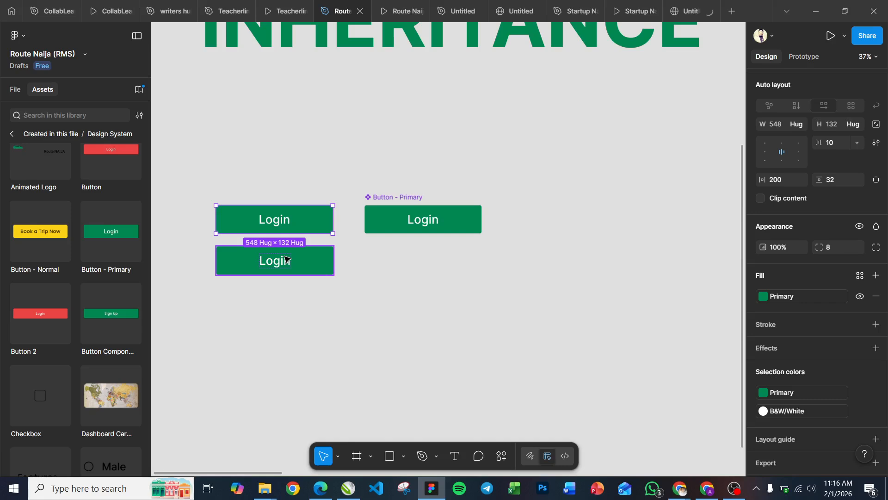
pyautogui.click(361, 250)
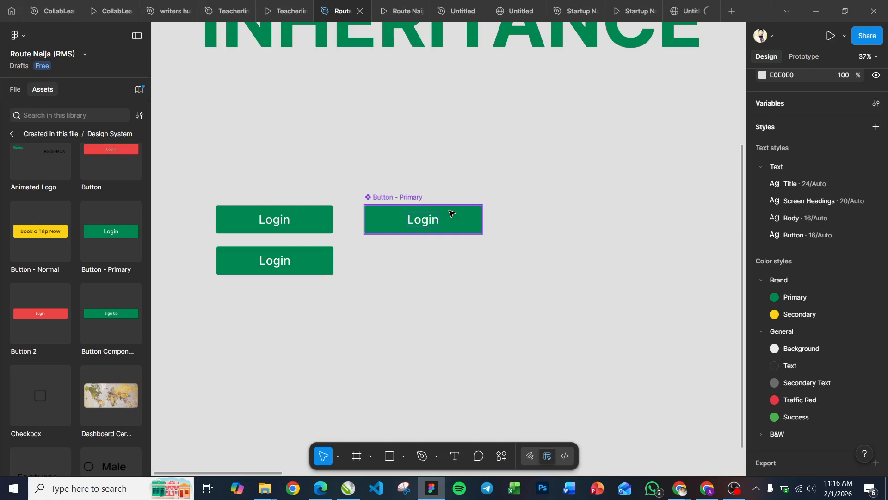
# Step: Add a second variant below the original in the Button - Primary component, fill it gray, and select the upper Login instance
pyautogui.hotkey('ctrl', 'd')
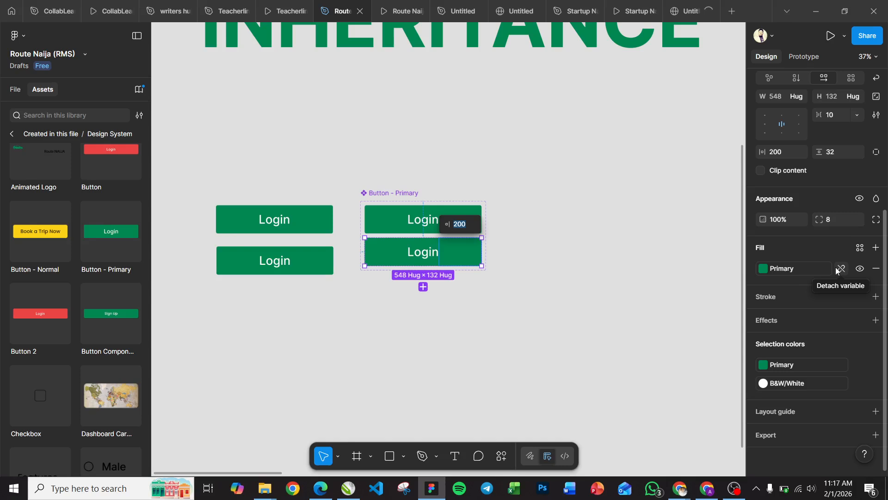
pyautogui.click(253, 225)
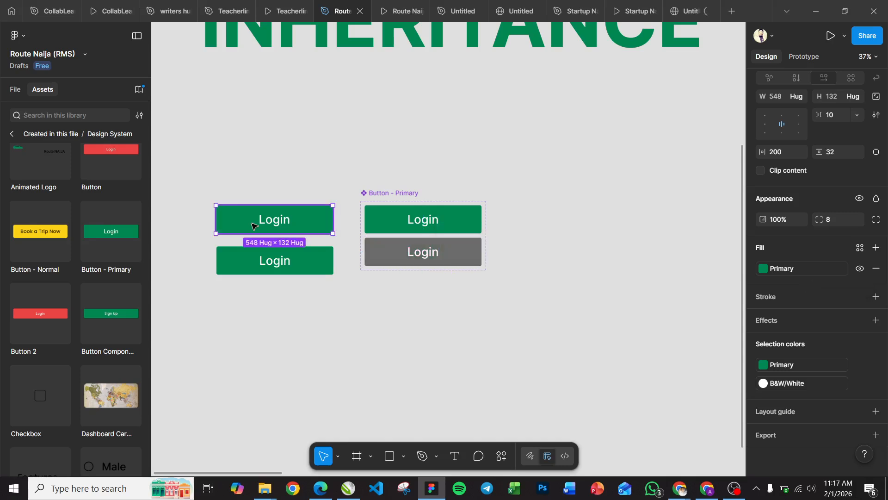